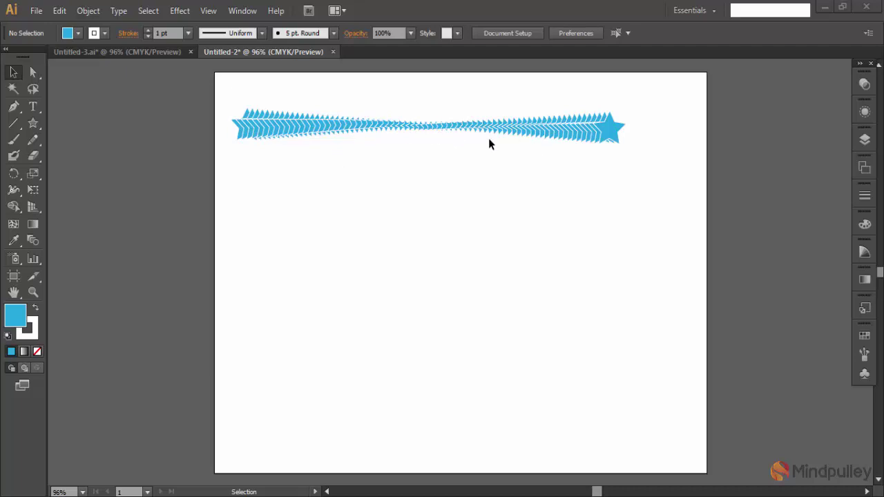
Draw a spiral path with the Spiral Tool below the blue star blend.
click(17, 124)
drag(20, 127, 66, 159)
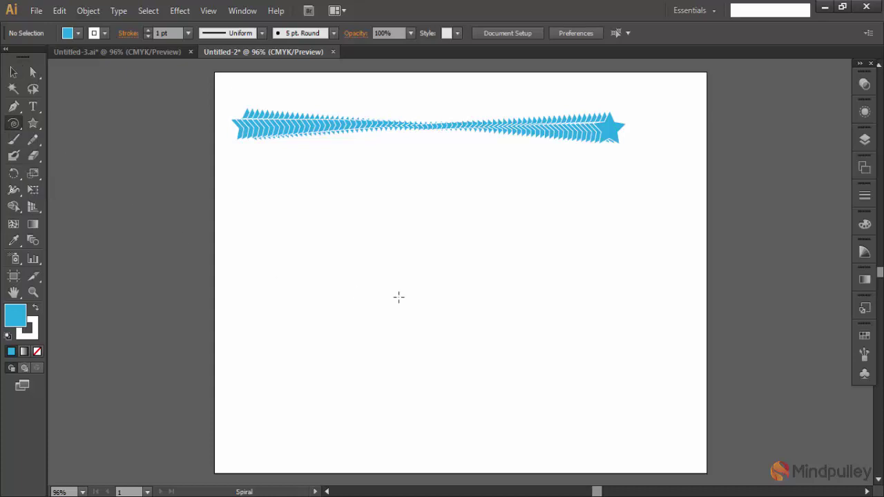
drag(436, 276, 502, 385)
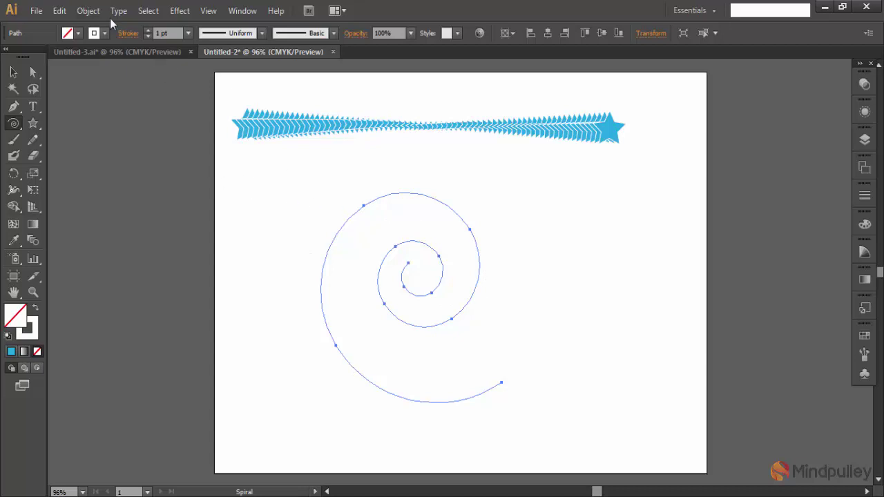
Deselect, reset the fill to blue, and redraw the spiral under the blend's left end.
click(12, 73)
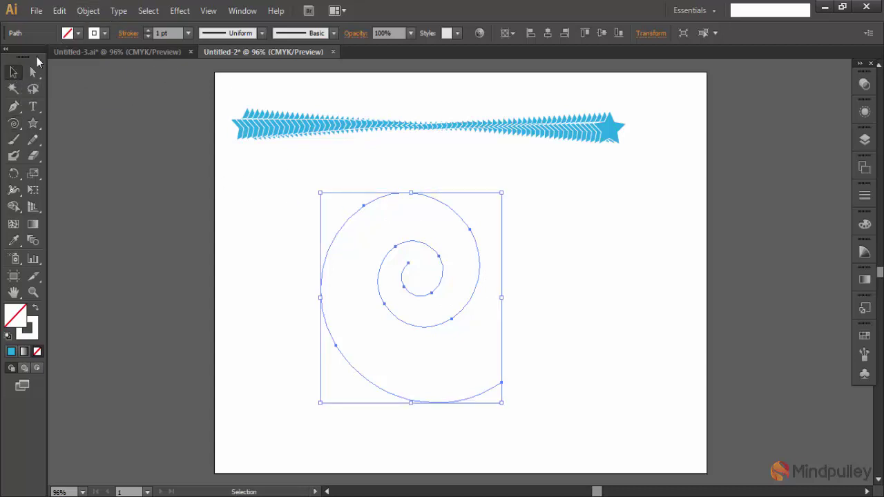
click(89, 11)
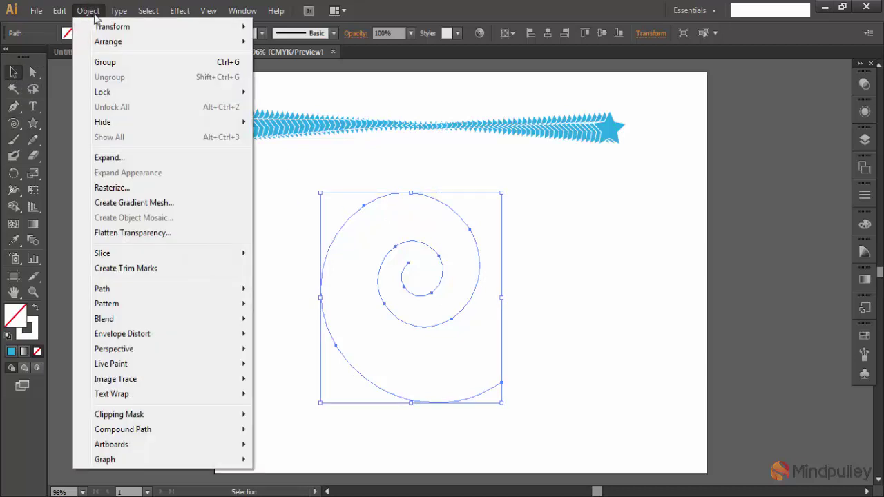
mouse_move(103, 319)
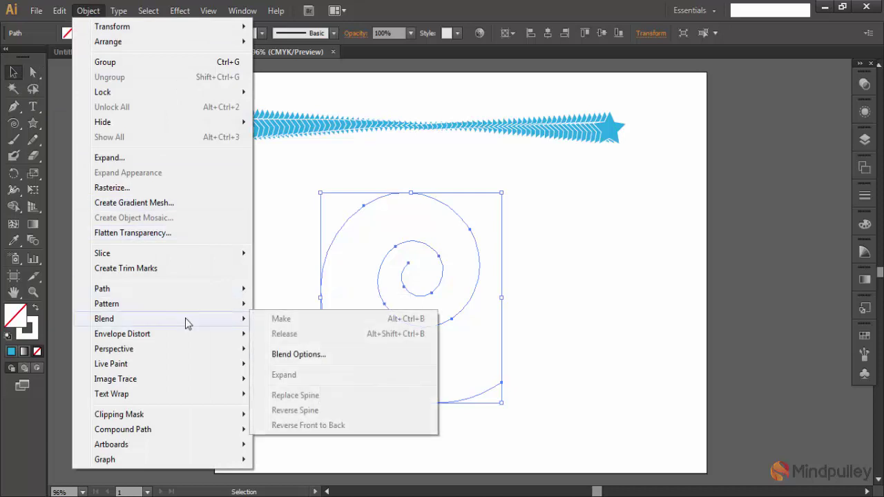
click(482, 296)
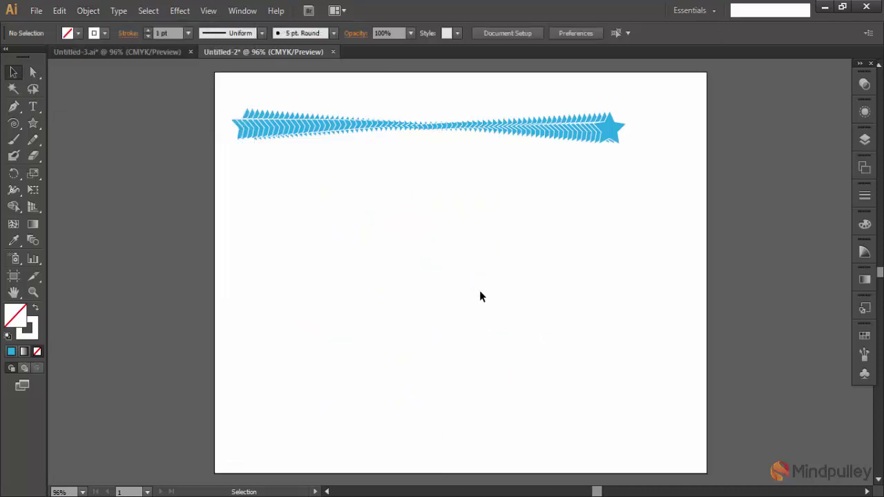
key(comma)
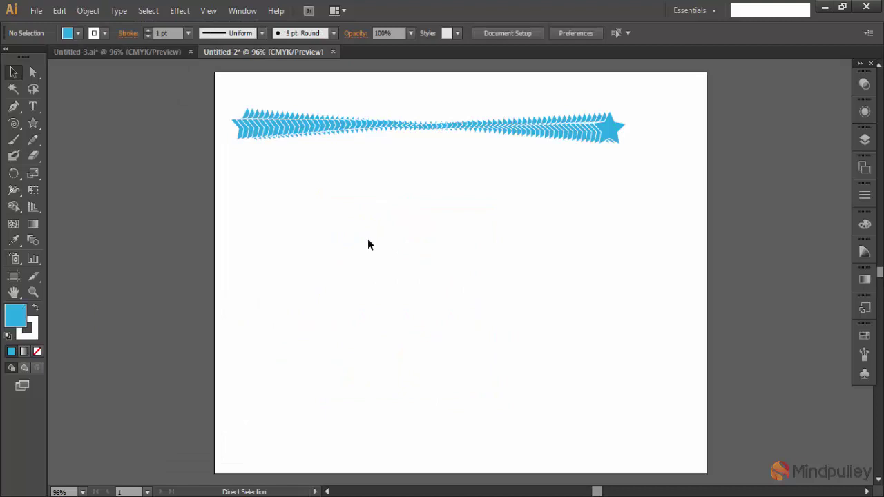
click(13, 123)
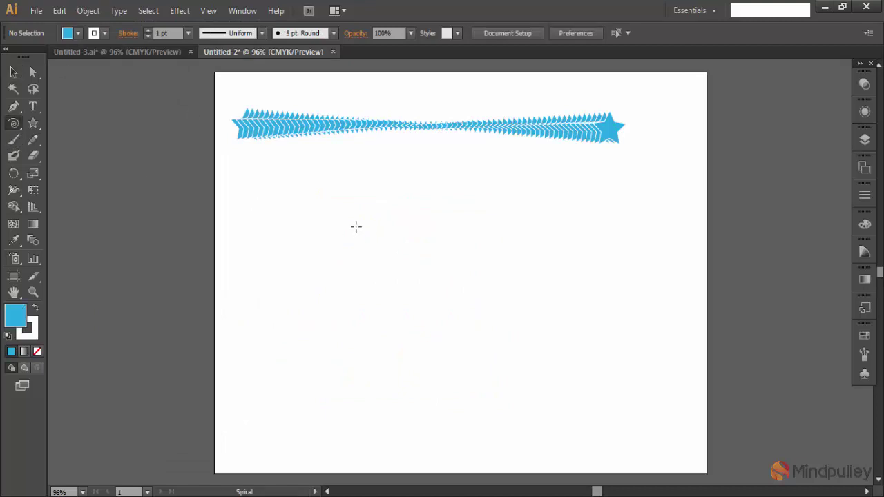
drag(355, 227, 411, 327)
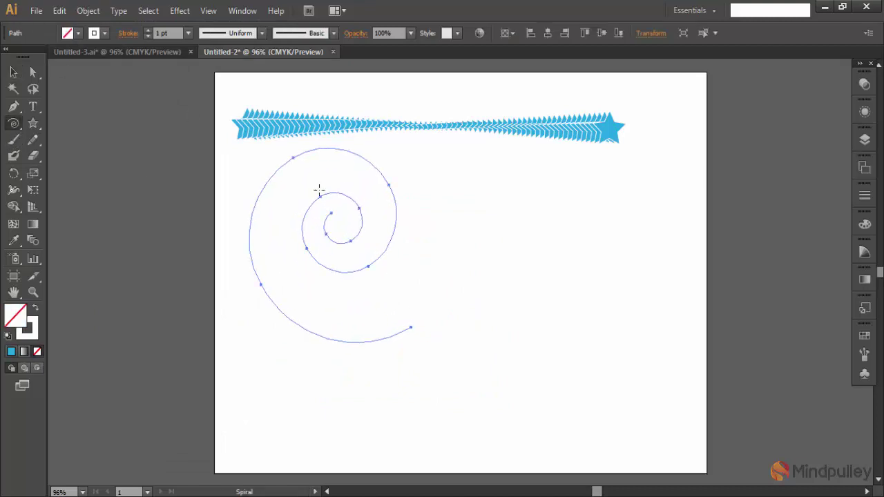
Try moving the spiral, undo the move, and reselect the unstroked spiral path.
key(v)
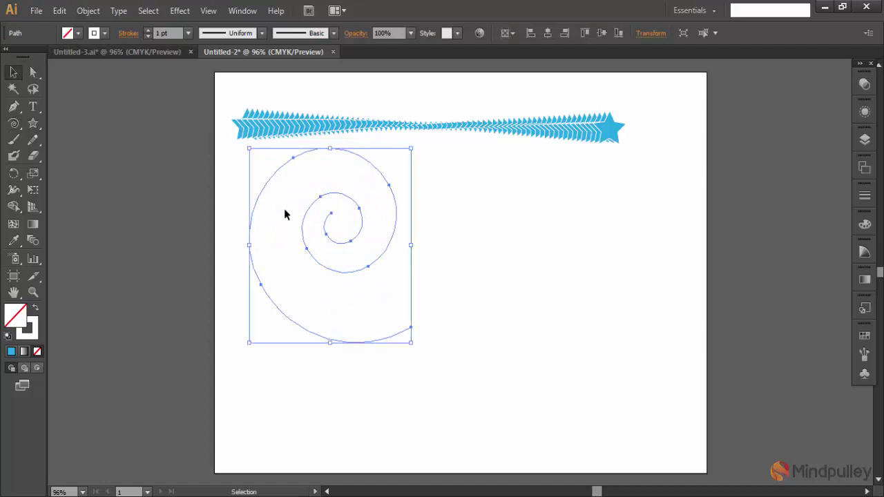
drag(329, 220, 423, 270)
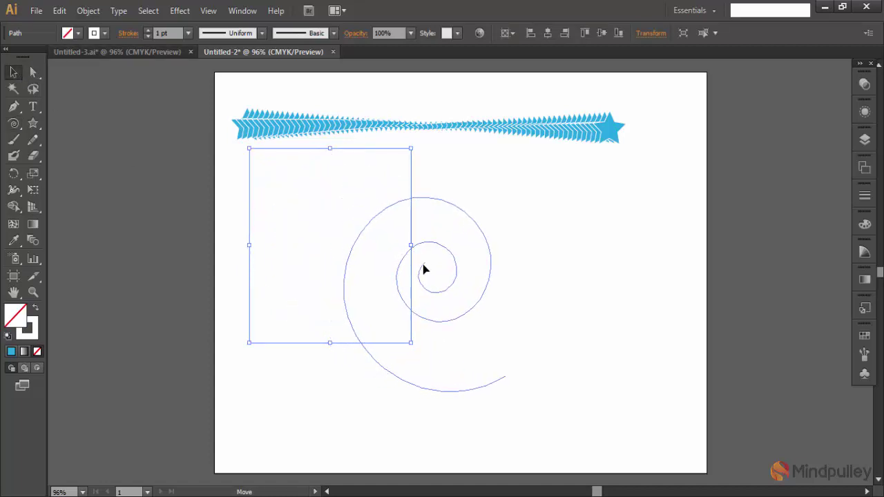
click(371, 132)
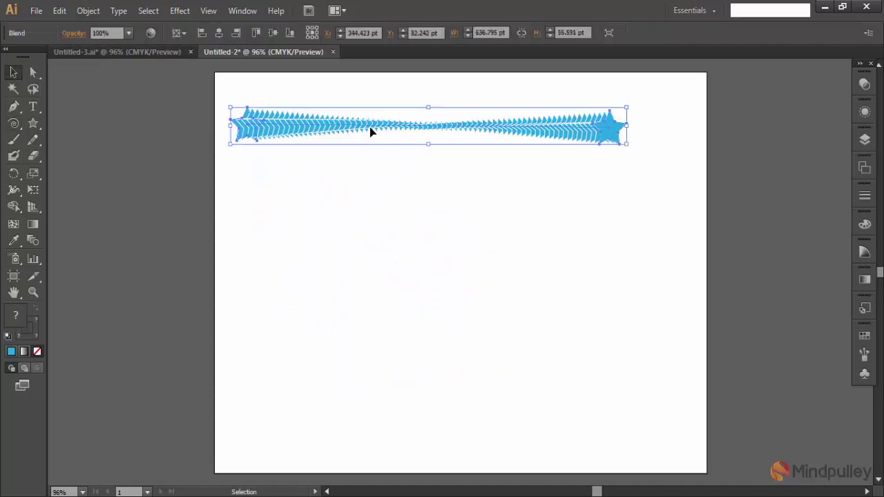
key(ctrl+z)
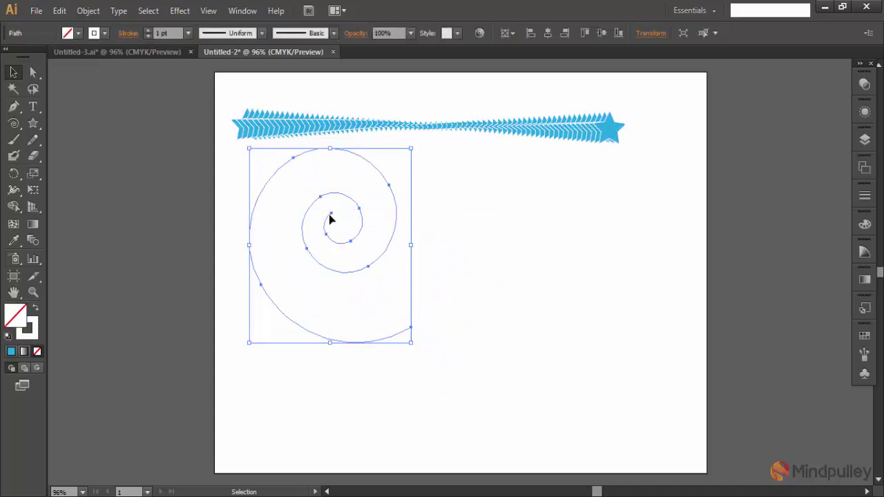
drag(363, 249, 454, 280)
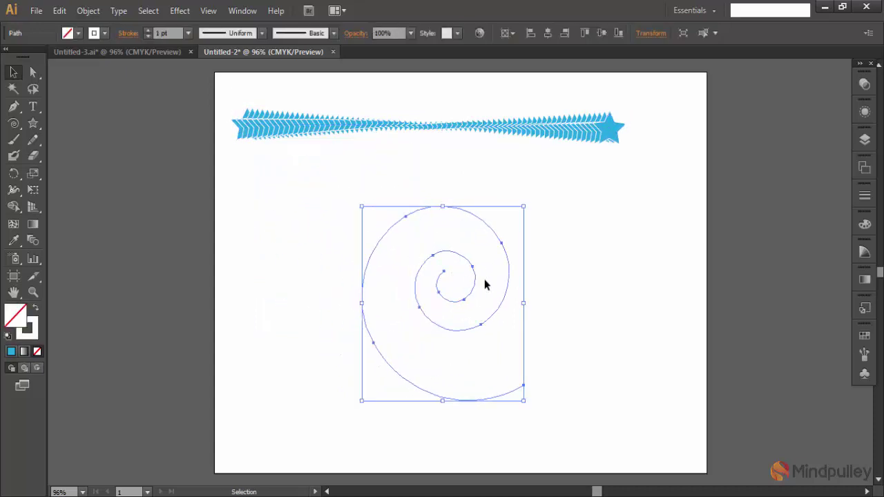
click(88, 11)
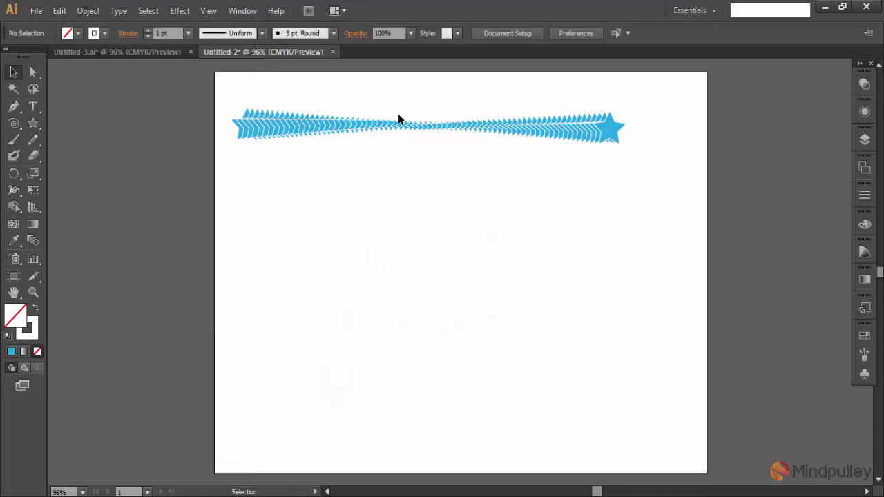
click(320, 288)
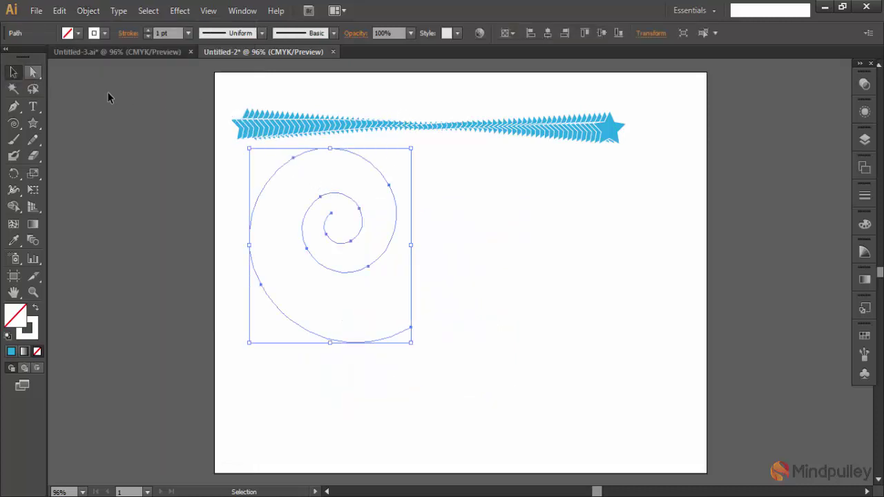
Replace the star blend's spine with the spiral, enlarge it up-right, then deselect.
mouse_move(224, 103)
mouse_down()
mouse_move(260, 199)
mouse_move(630, 381)
mouse_up()
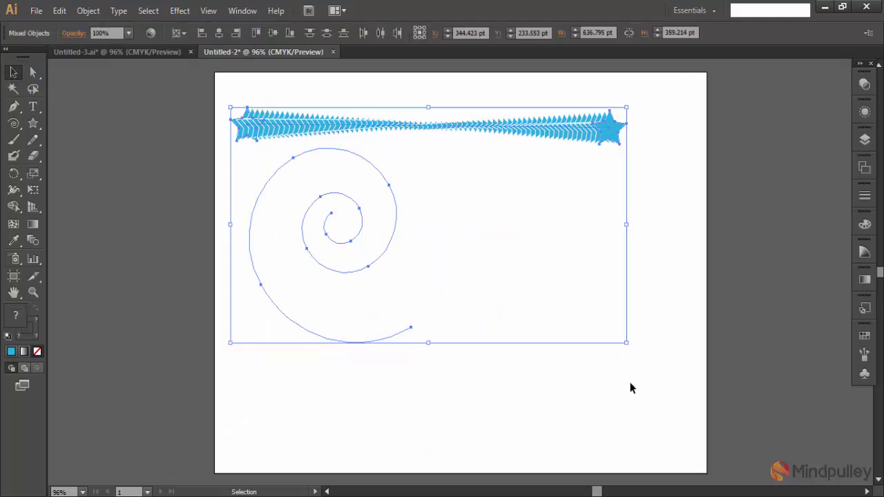
click(83, 13)
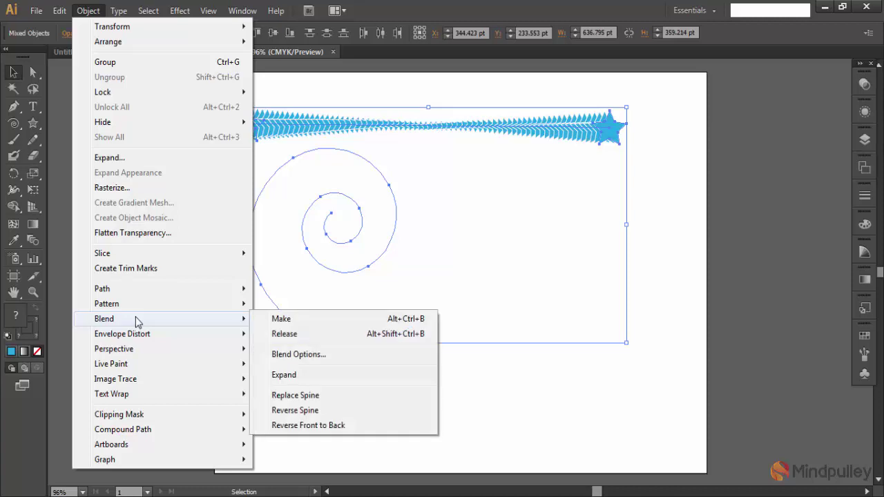
mouse_move(105, 318)
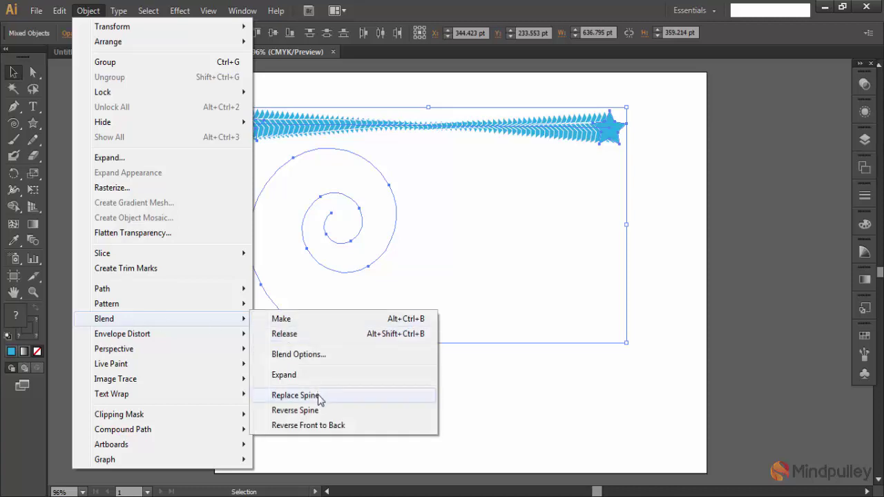
click(319, 397)
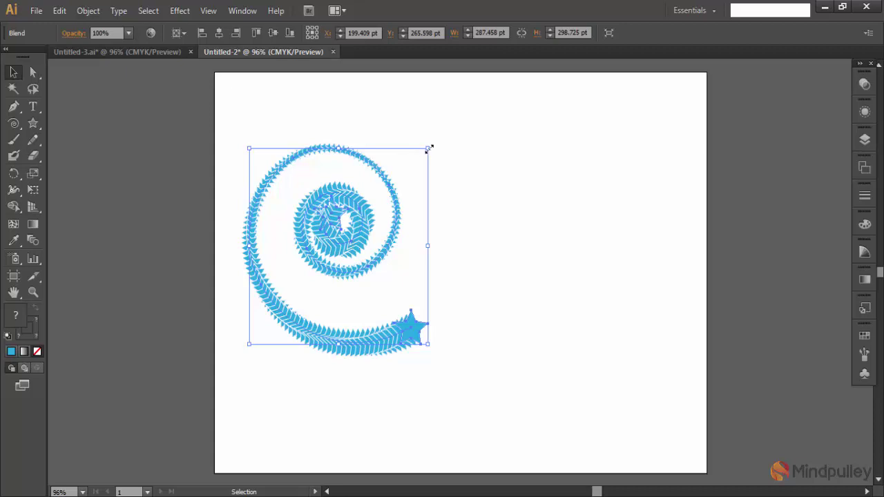
drag(428, 148, 487, 102)
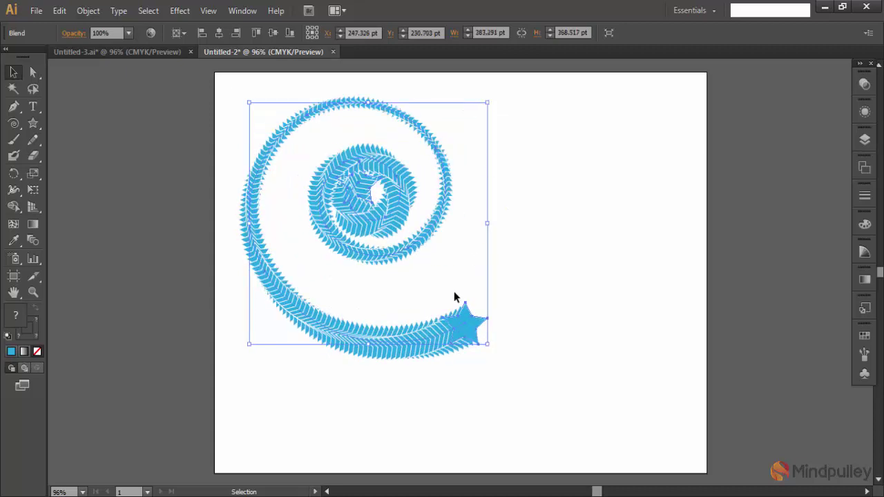
click(549, 300)
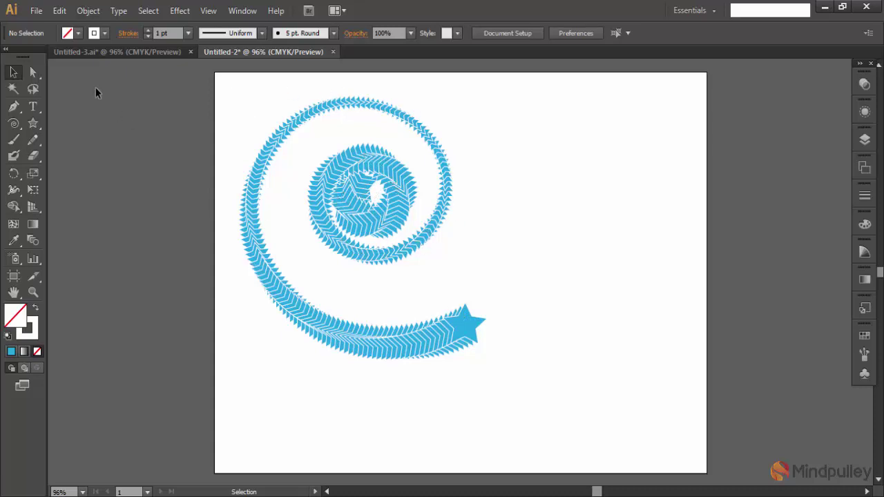
click(88, 11)
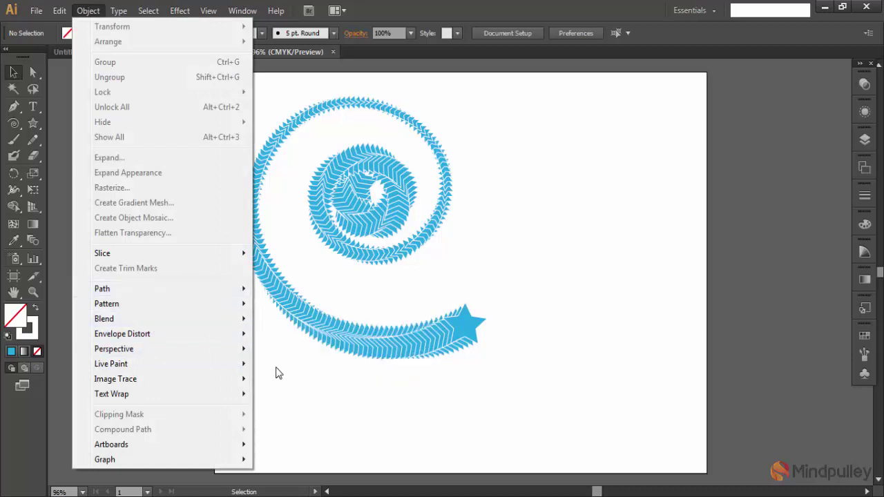
mouse_move(105, 319)
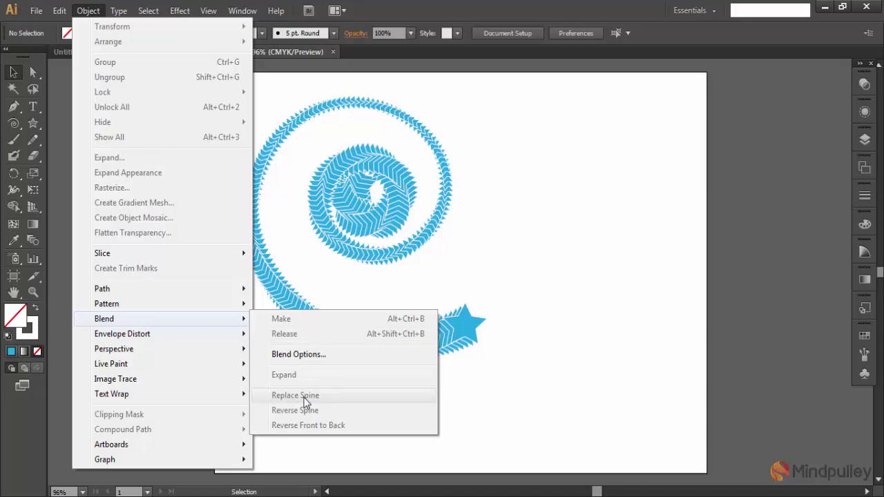
click(525, 290)
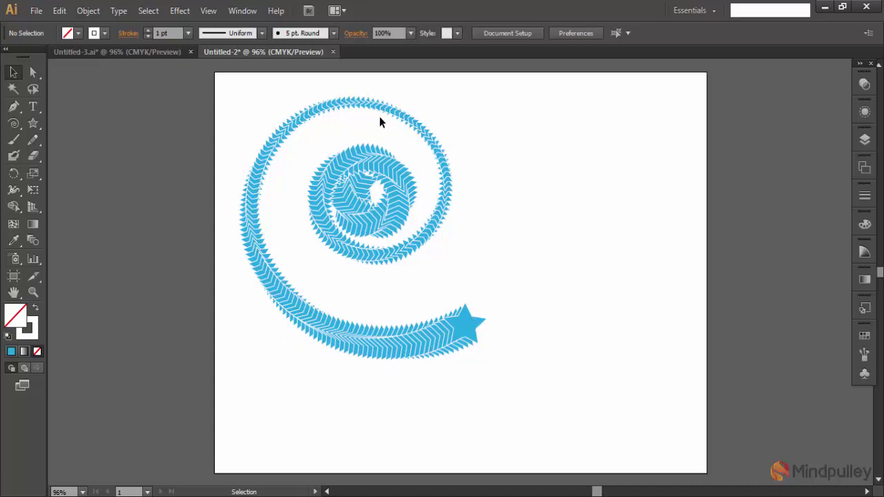
Undo the spiral blend and remove the leftover spiral path.
key(ctrl)
key(ctrl+z)
key(ctrl+z)
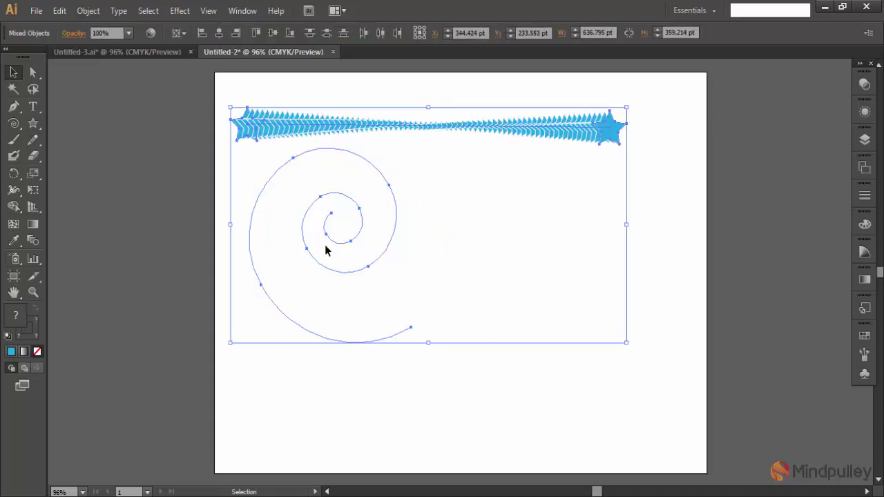
key(ctrl+z)
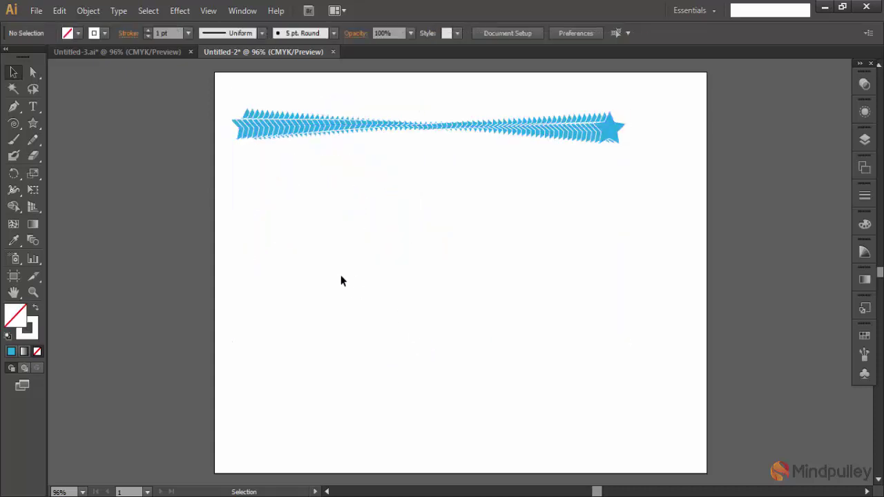
key(ctrl+z)
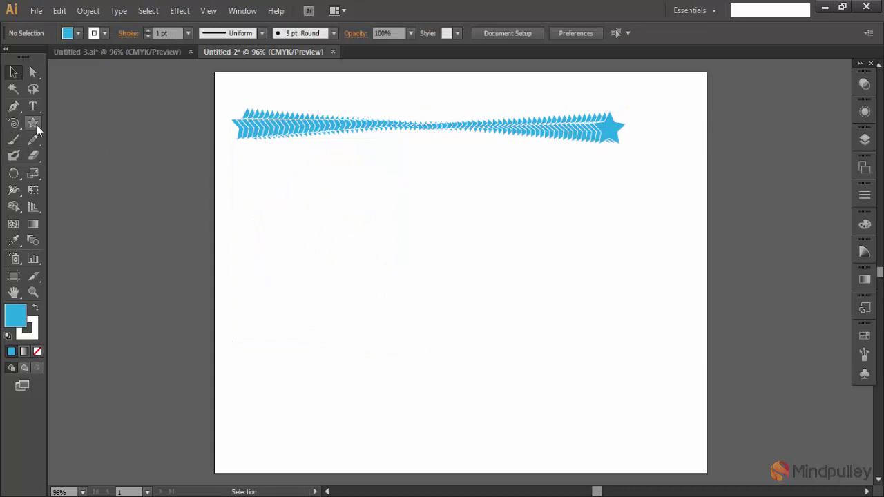
Draw a large star below the blend, then move, slightly rotate and widen it.
drag(33, 124, 104, 189)
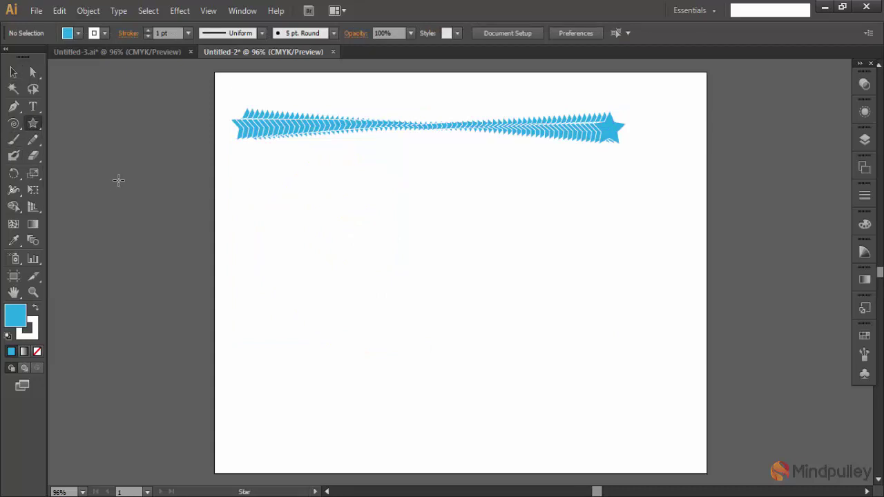
drag(380, 237, 456, 336)
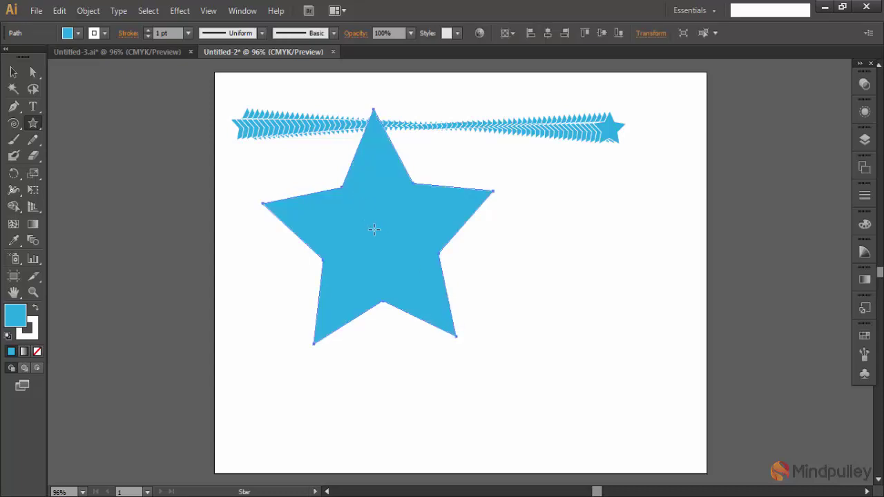
click(13, 71)
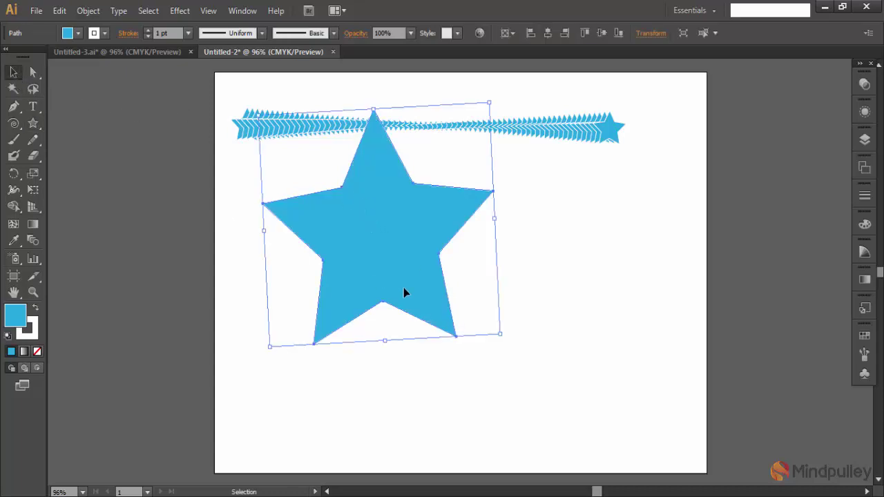
drag(381, 236, 495, 322)
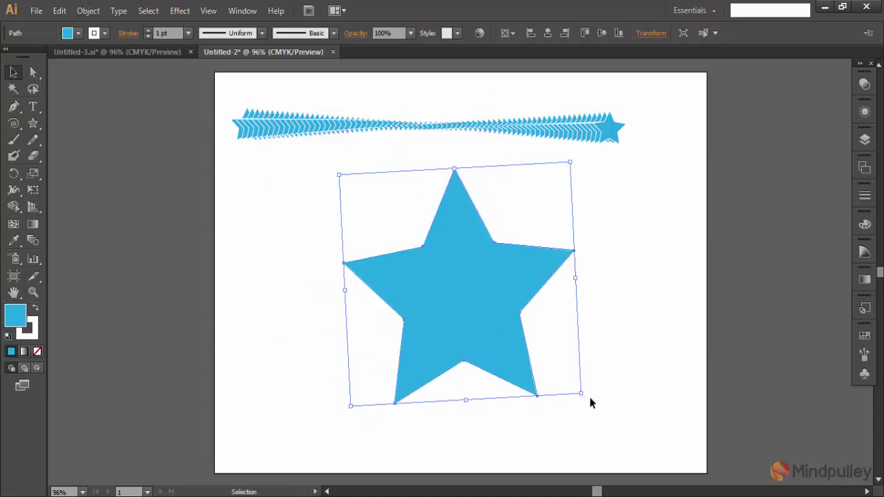
drag(587, 399, 580, 419)
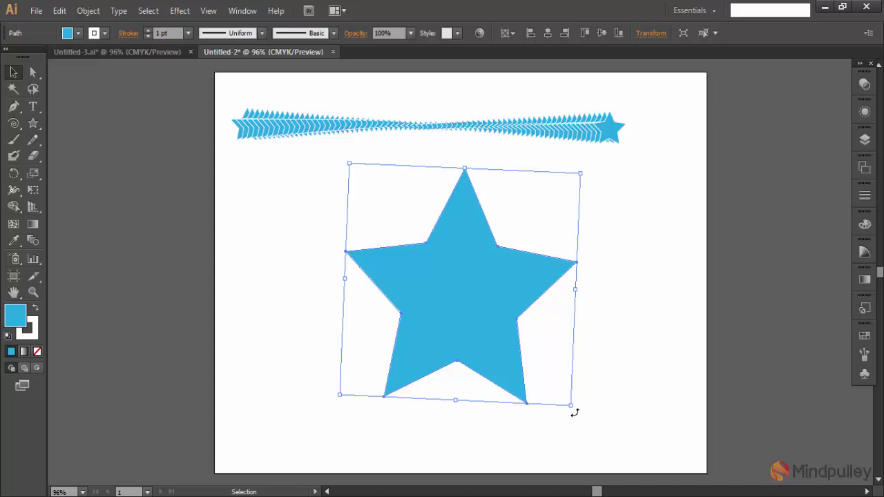
drag(574, 411, 574, 409)
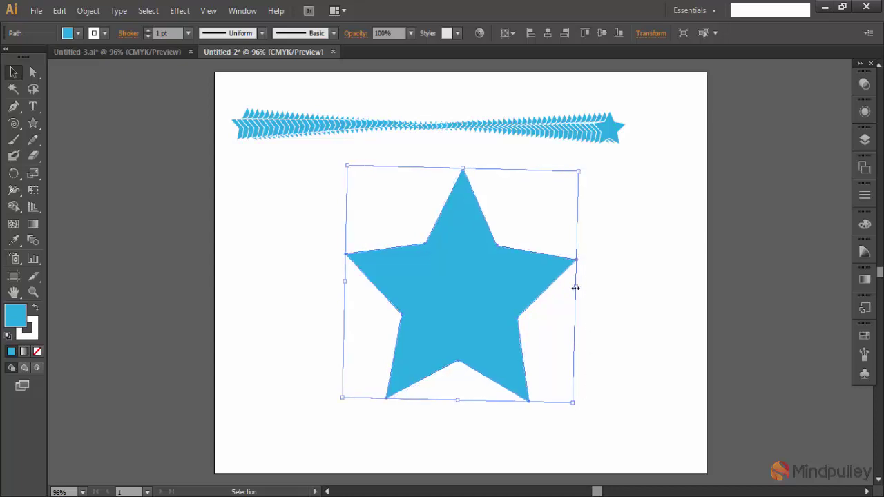
drag(576, 286, 605, 281)
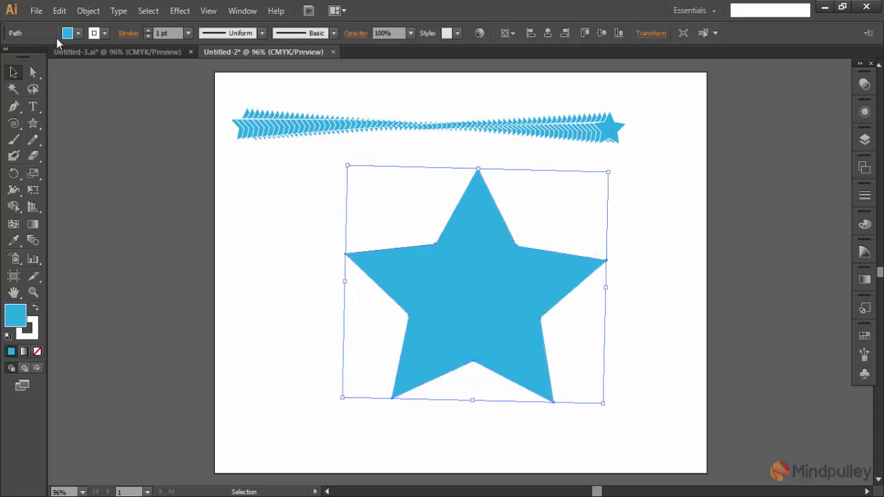
Fill the large star with White and marquee-select it together with the star blend.
click(79, 34)
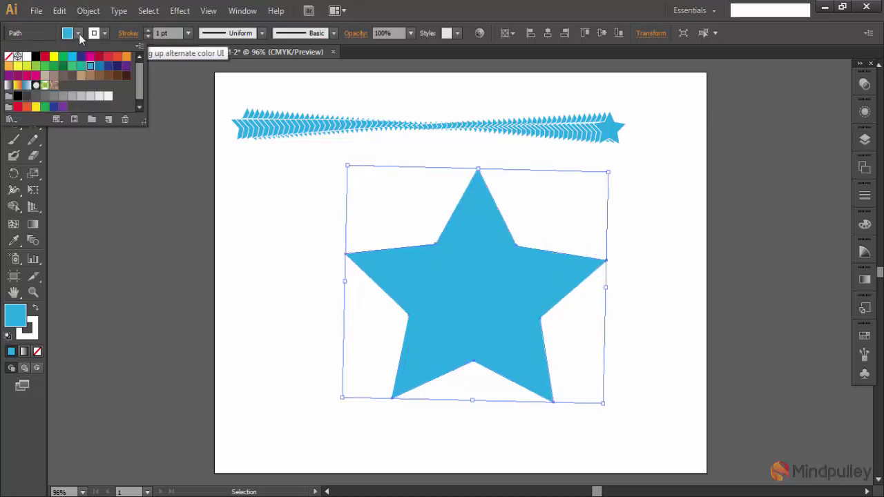
click(26, 56)
click(301, 302)
click(289, 259)
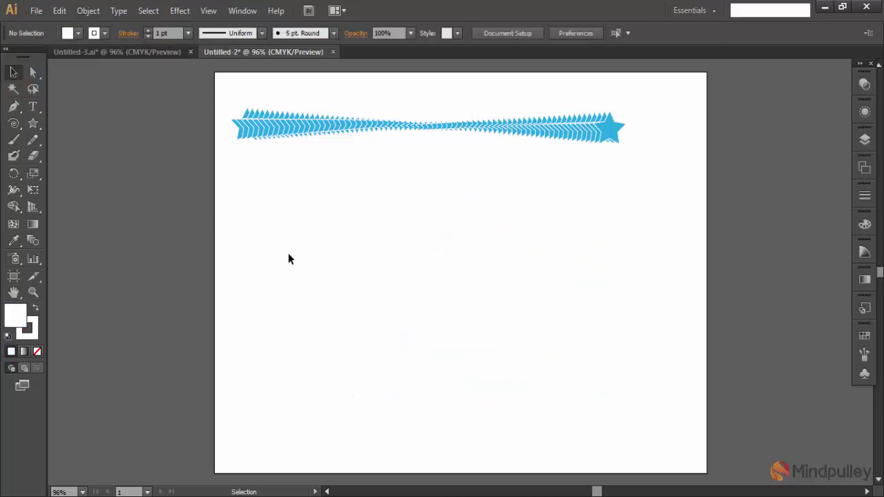
key(ctrl+z)
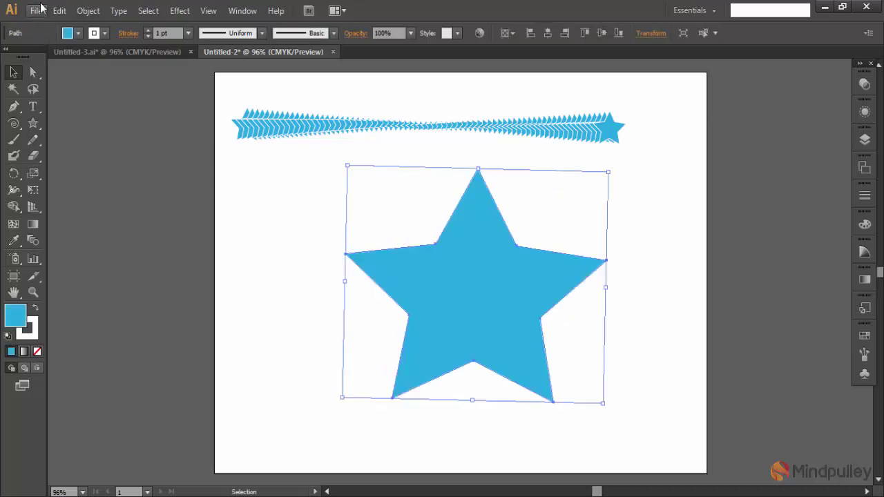
click(82, 34)
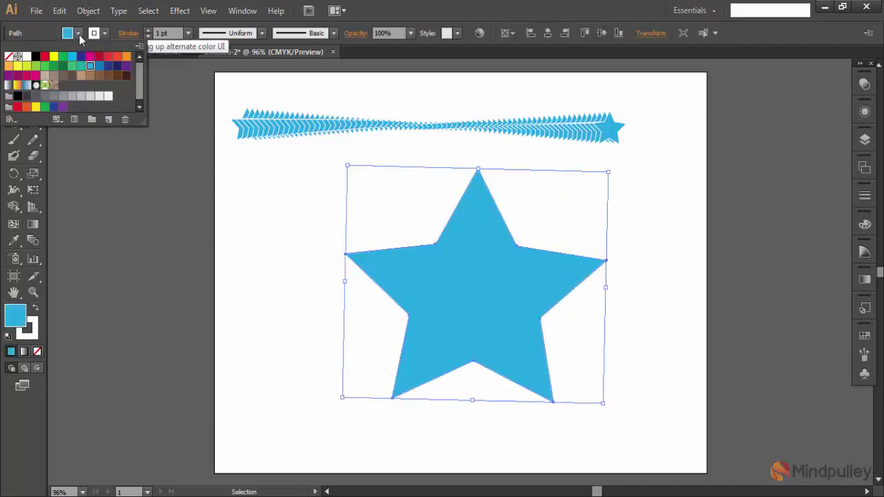
click(27, 57)
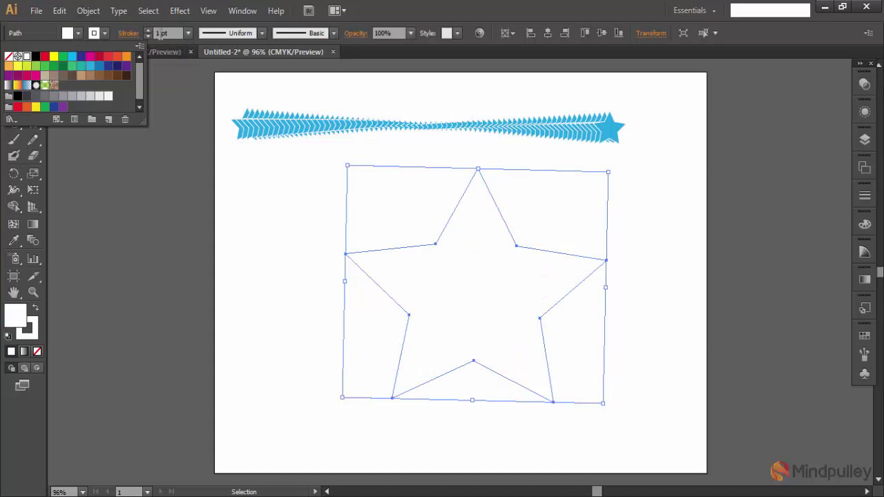
click(370, 189)
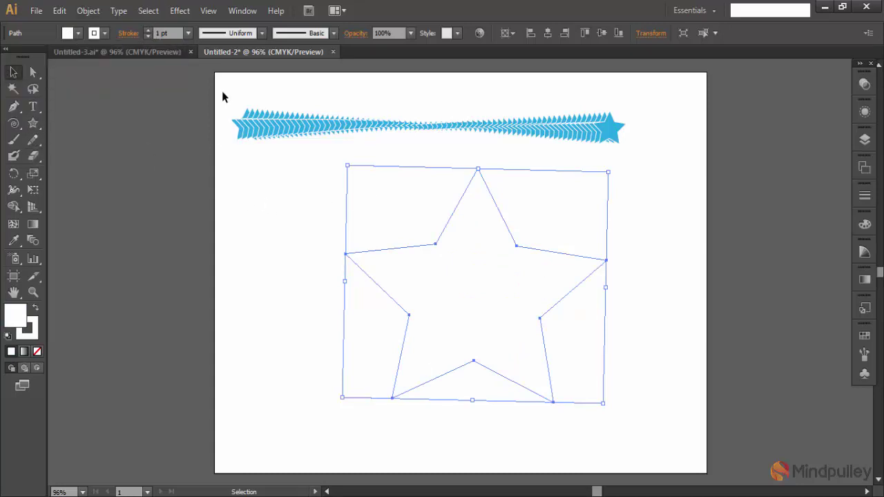
drag(223, 92, 663, 445)
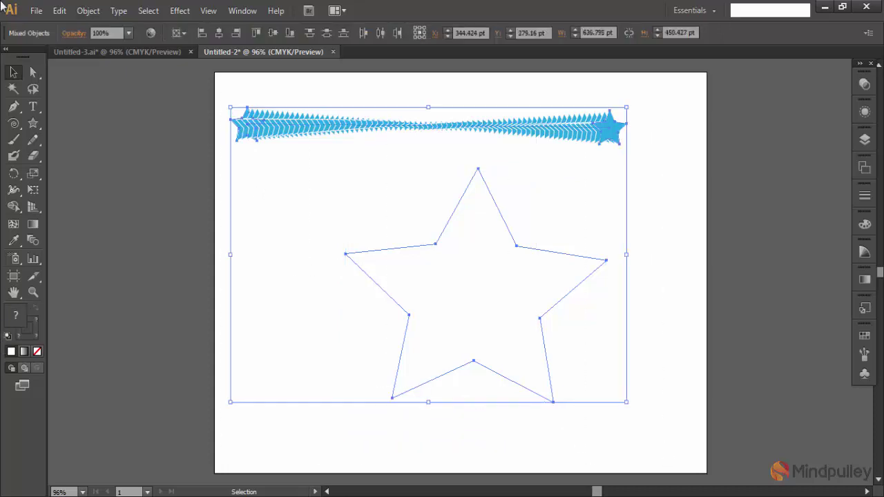
Replace the blend's spine with the star outline, resize it narrower and taller, then deselect.
click(88, 11)
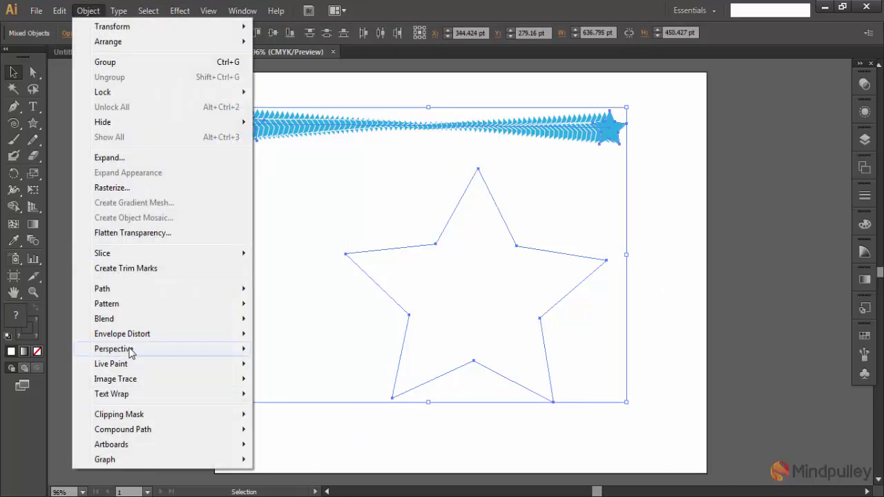
mouse_move(104, 319)
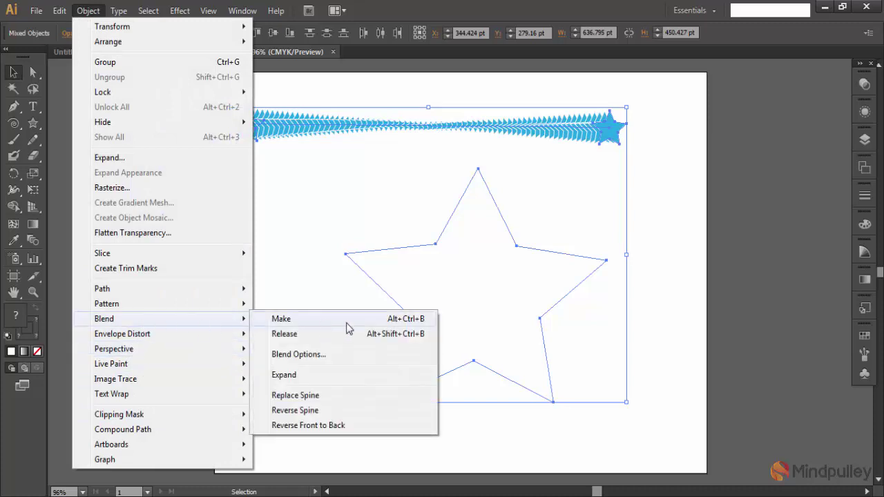
click(297, 395)
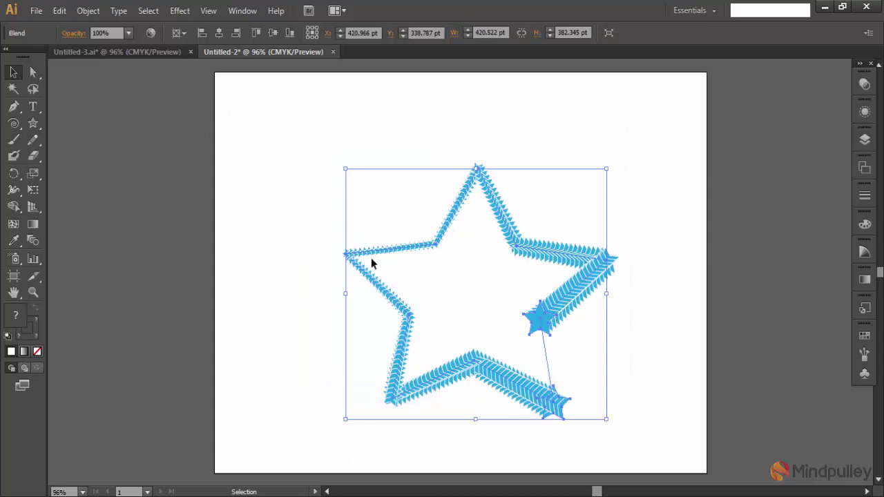
drag(607, 419, 590, 360)
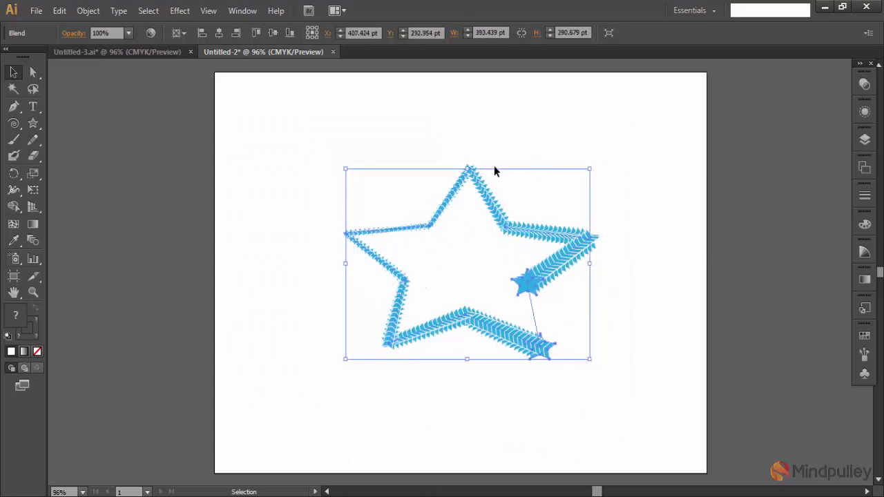
drag(468, 168, 459, 129)
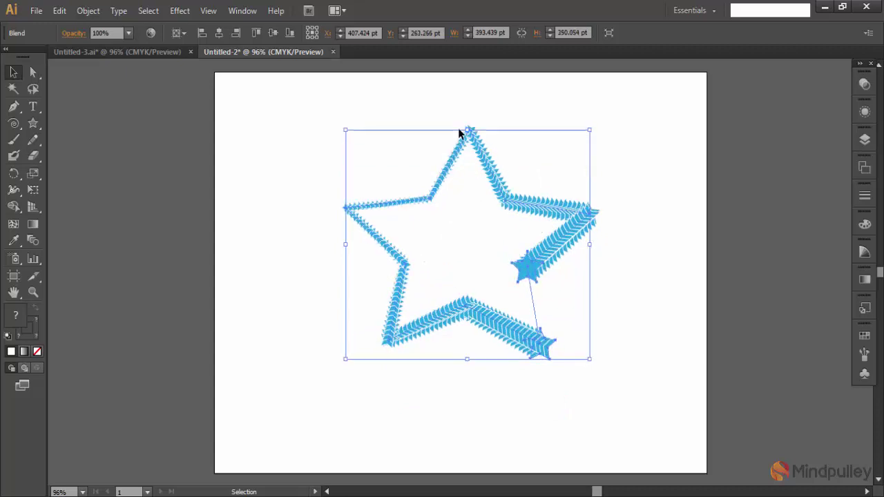
click(280, 131)
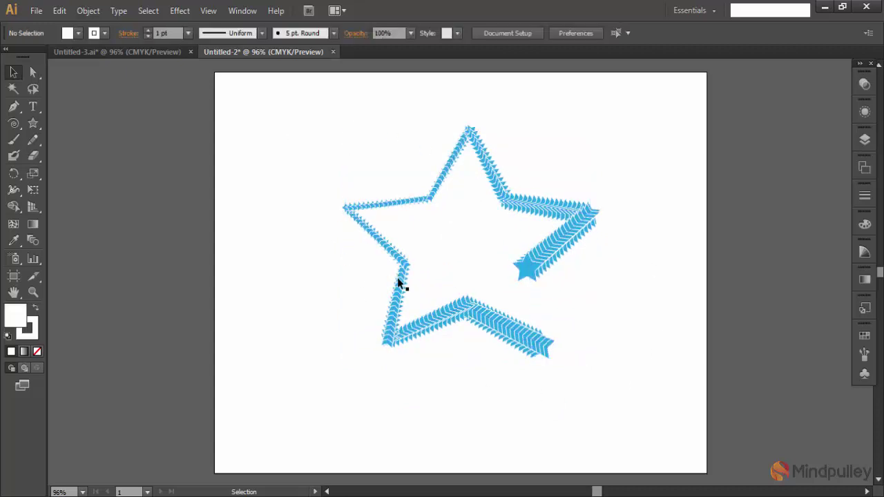